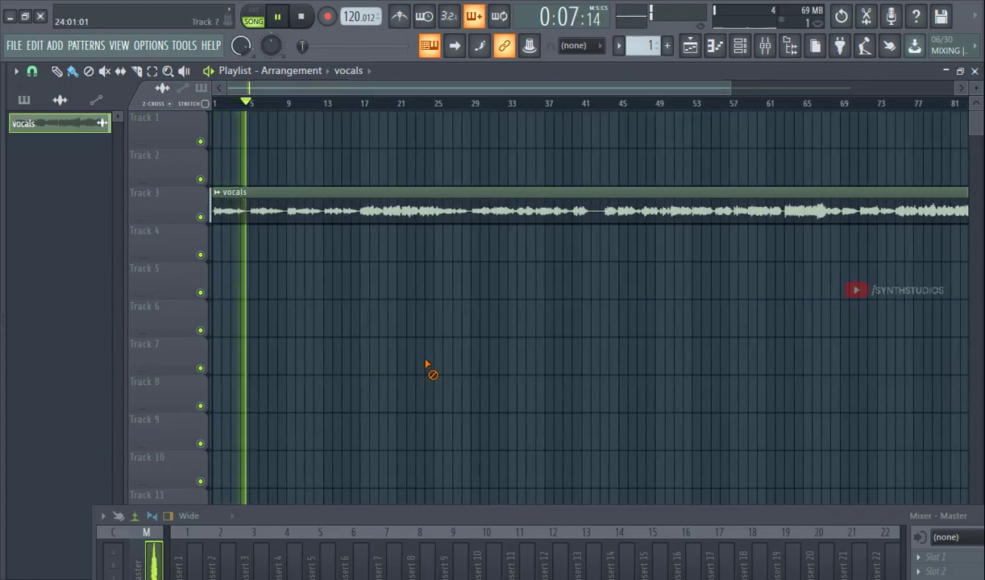
Stop playback and route the vocals clip's sampler channel to mixer insert 1.
drag(367, 522, 371, 424)
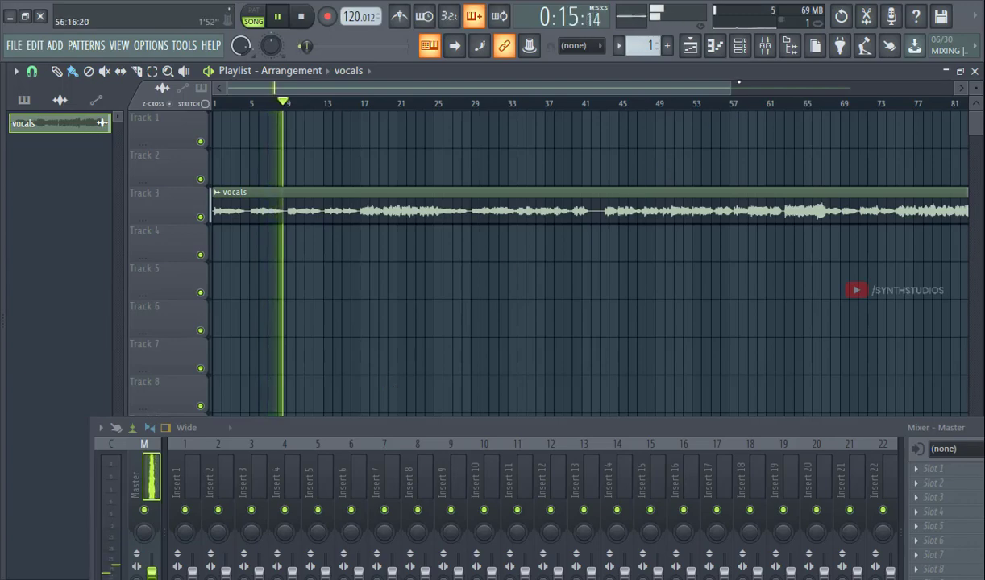
drag(729, 87, 480, 138)
key(space)
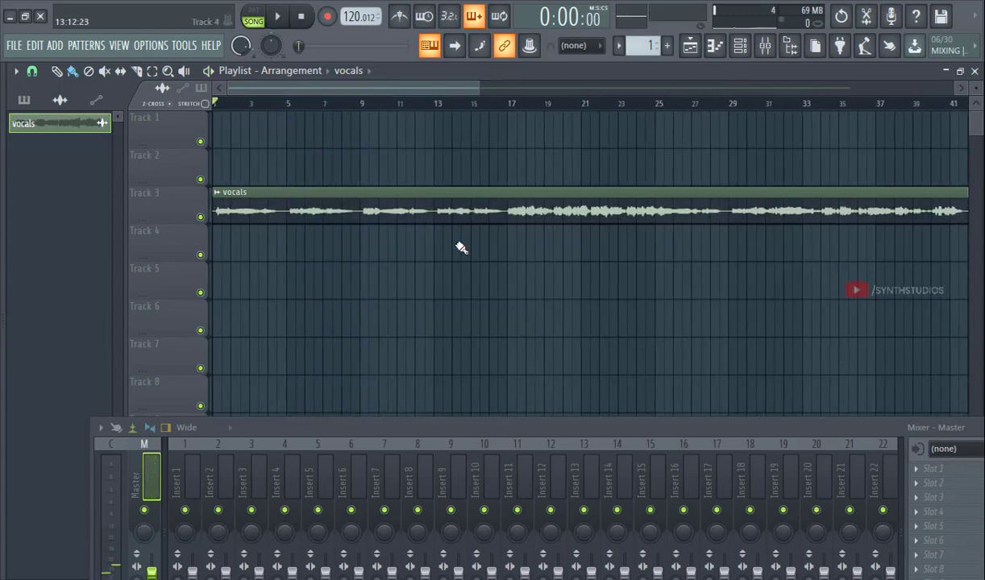
double_click(409, 206)
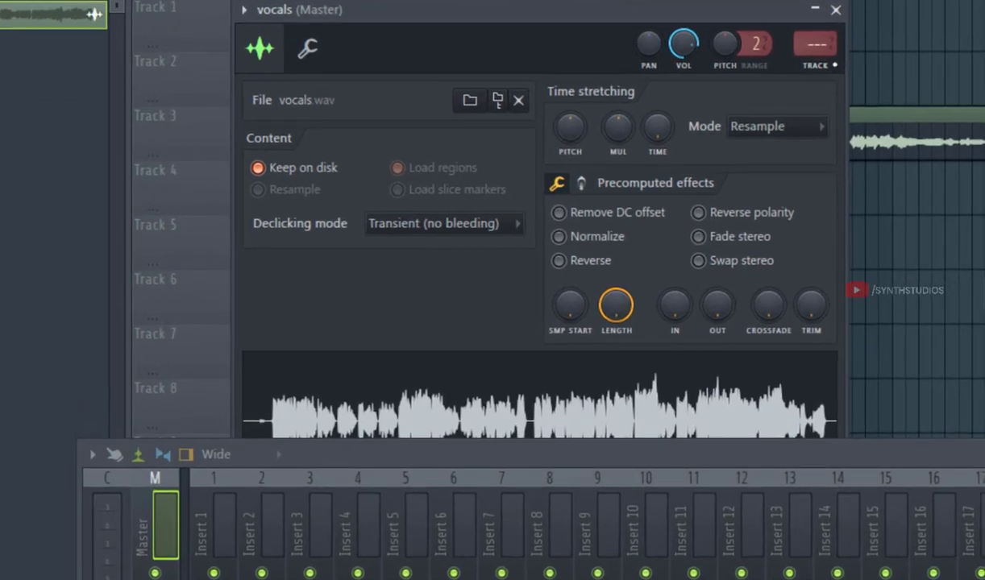
key(ctrl+l)
click(836, 11)
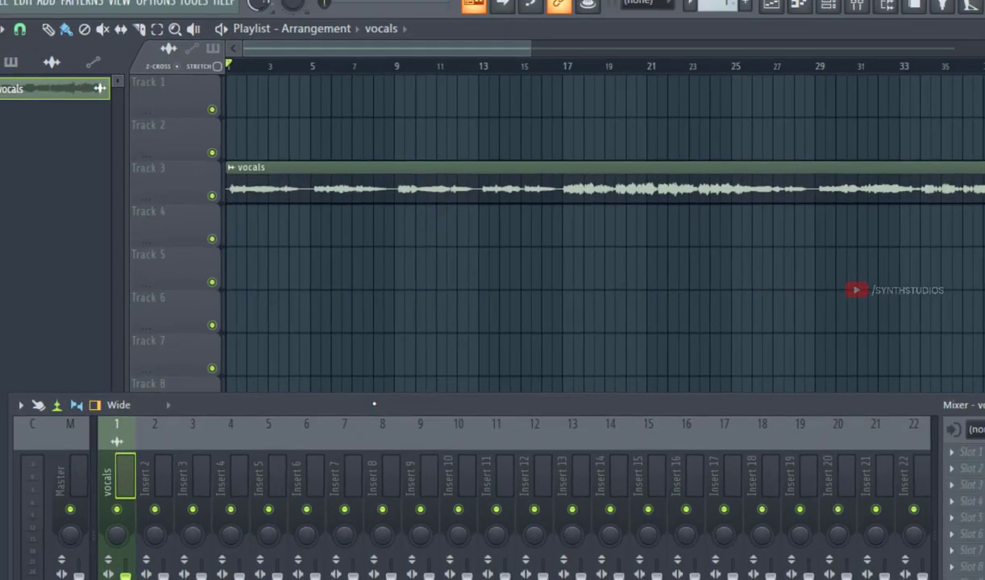
Apply the Leveler 2 preset to the Fruity Compressor on the vocals track, audition it and close the plugin.
drag(374, 404, 325, 417)
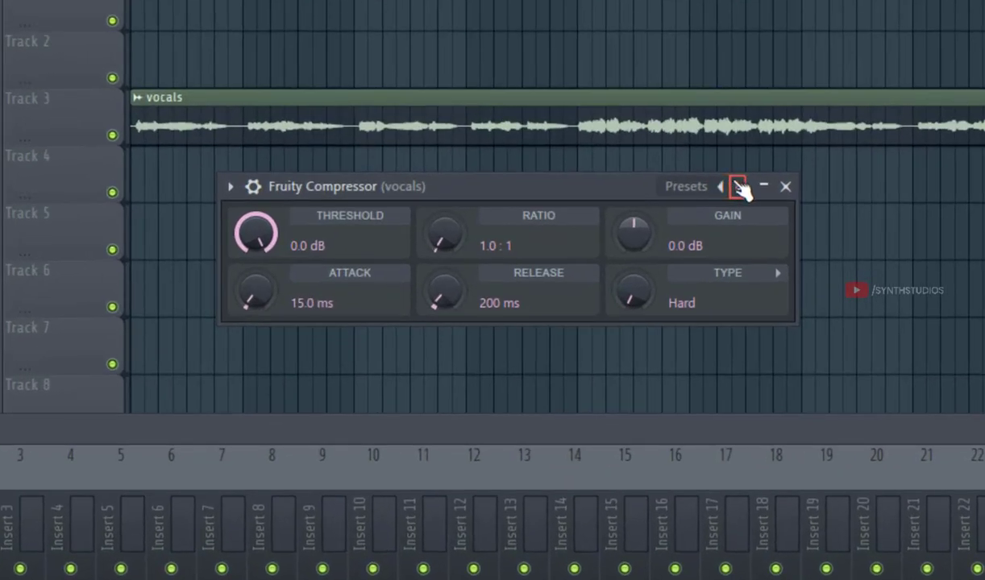
click(740, 188)
click(772, 242)
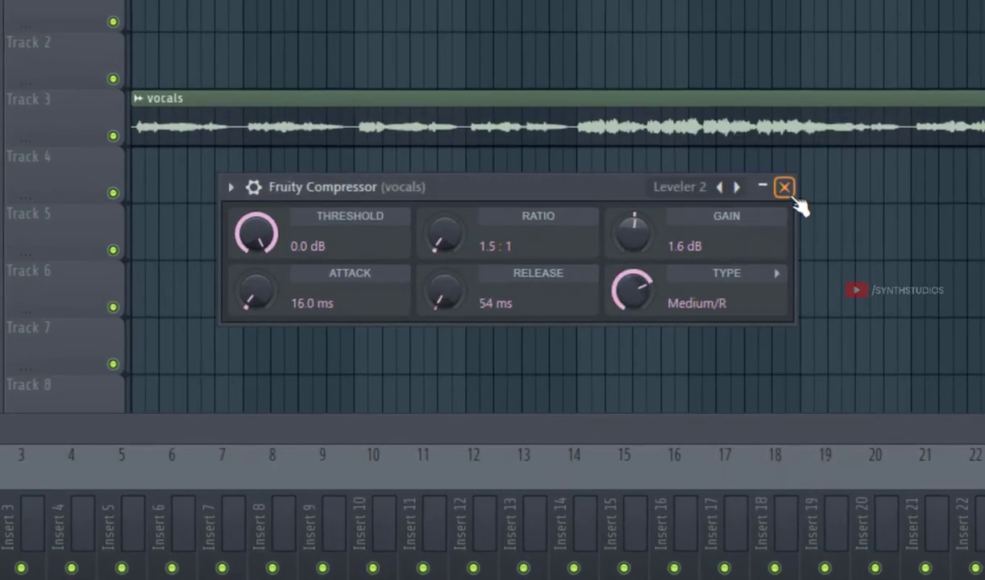
key(space)
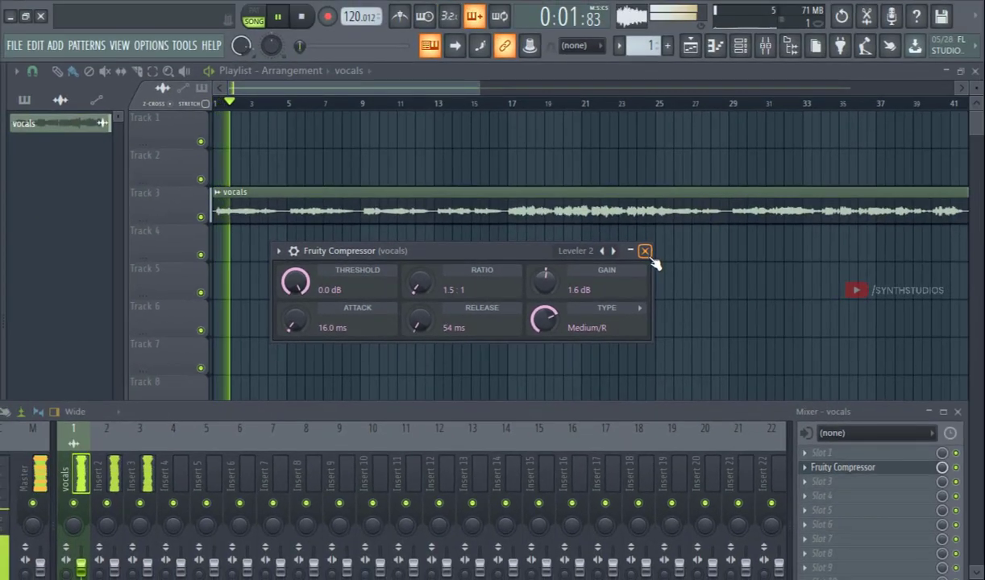
key(space)
click(645, 251)
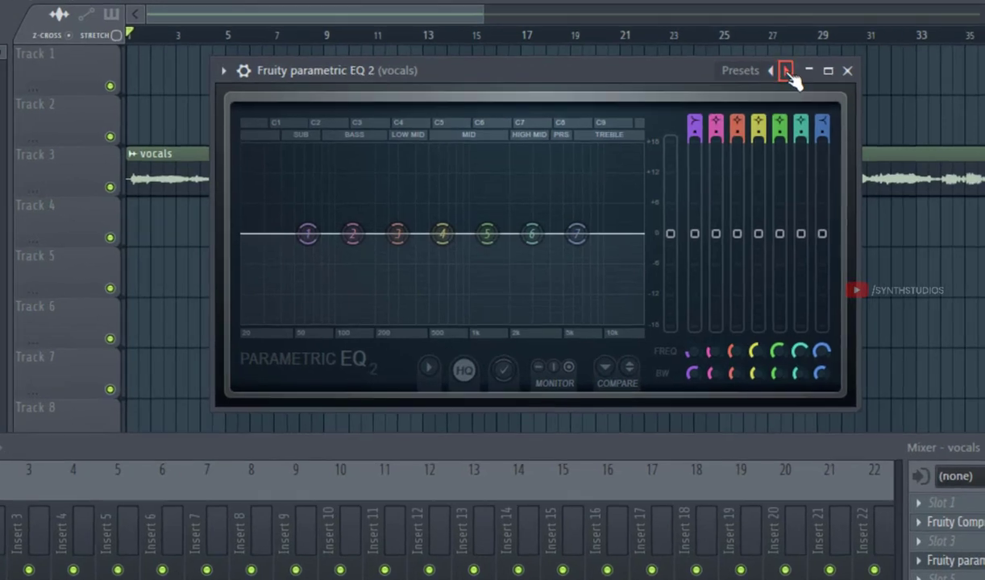
Make band 1 of the vocals' Fruity parametric EQ 2 a Steep 8 high pass and raise its cutoff to just above band 2.
right_click(309, 236)
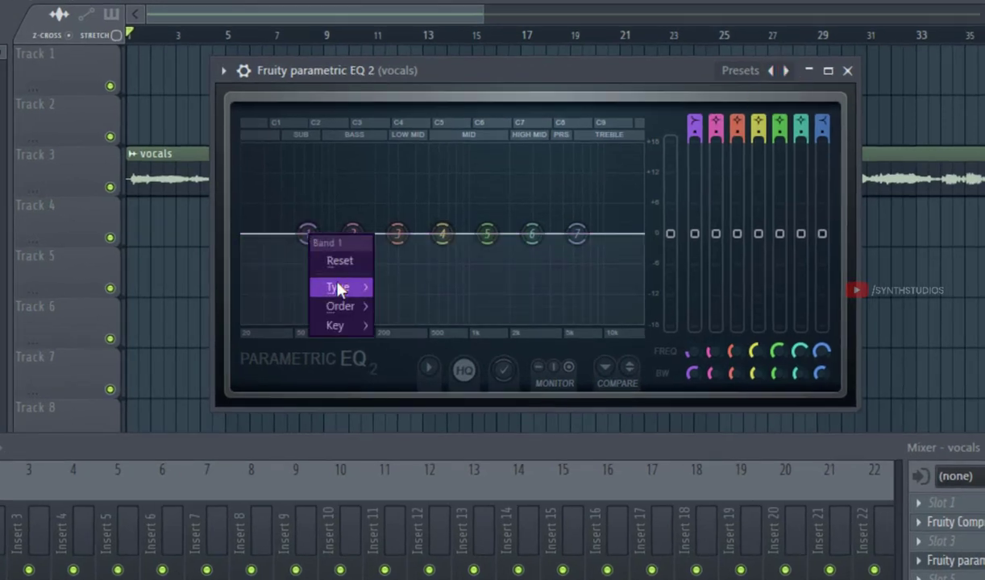
mouse_move(339, 293)
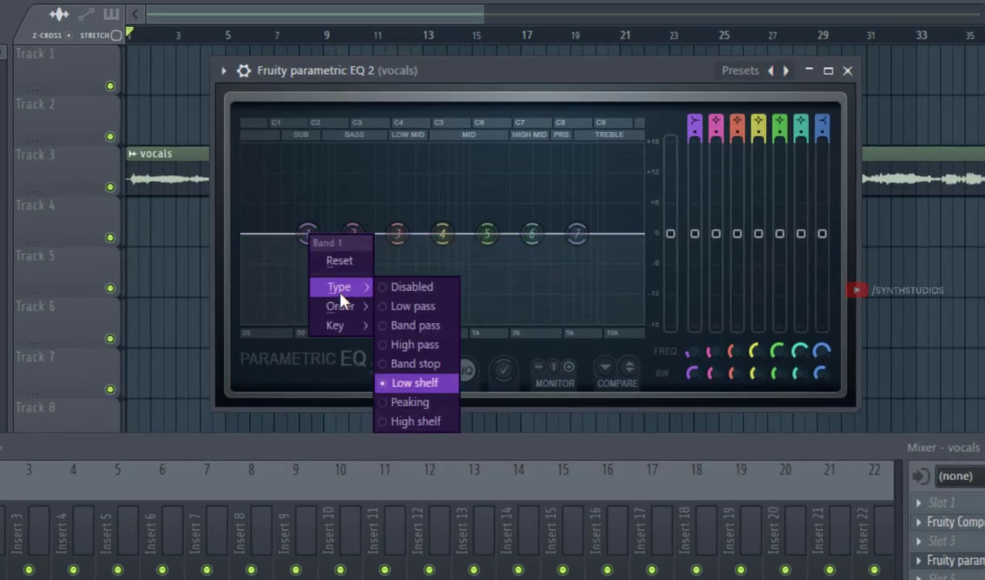
click(409, 346)
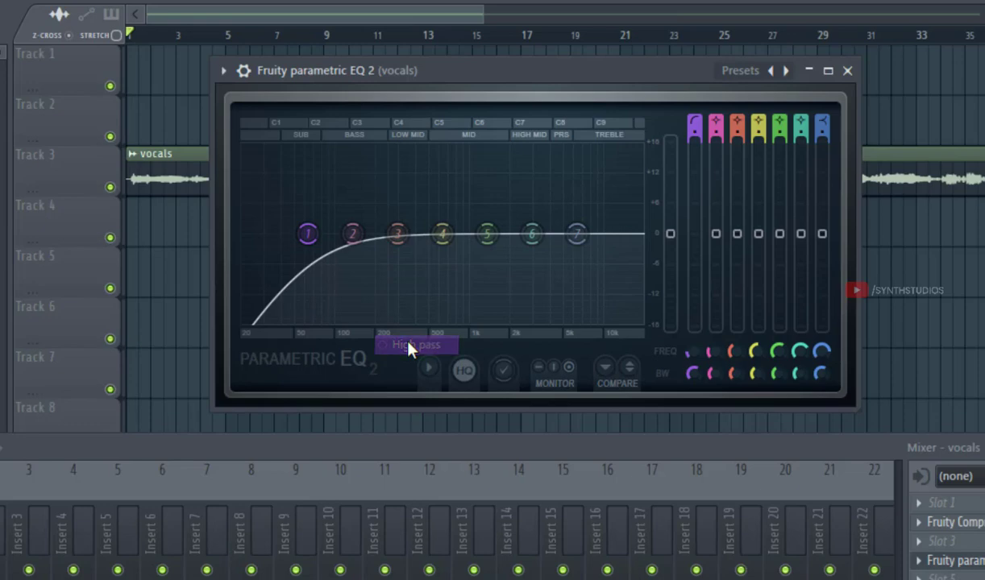
right_click(308, 229)
mouse_move(340, 307)
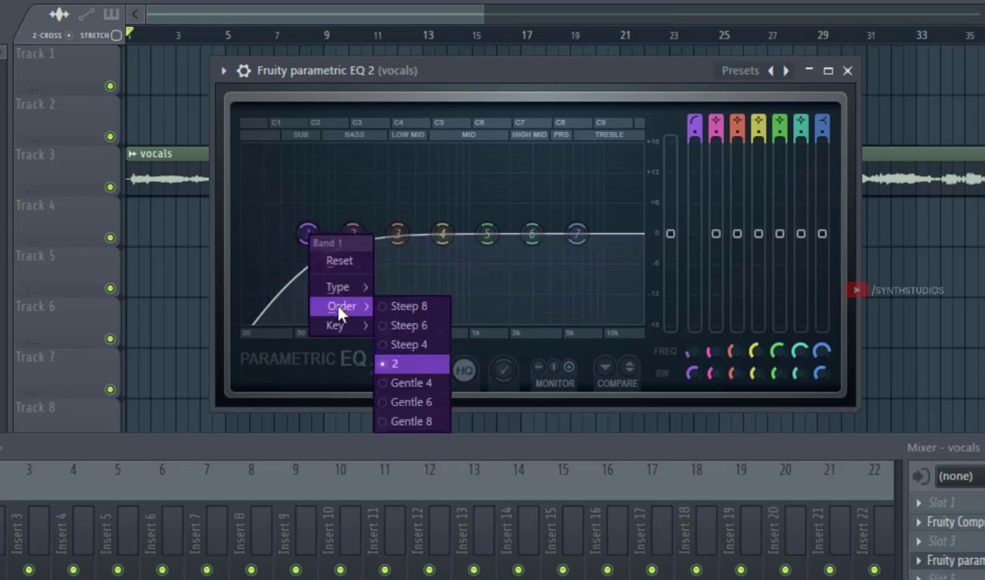
click(399, 309)
drag(310, 239, 365, 234)
key(space)
key(space)
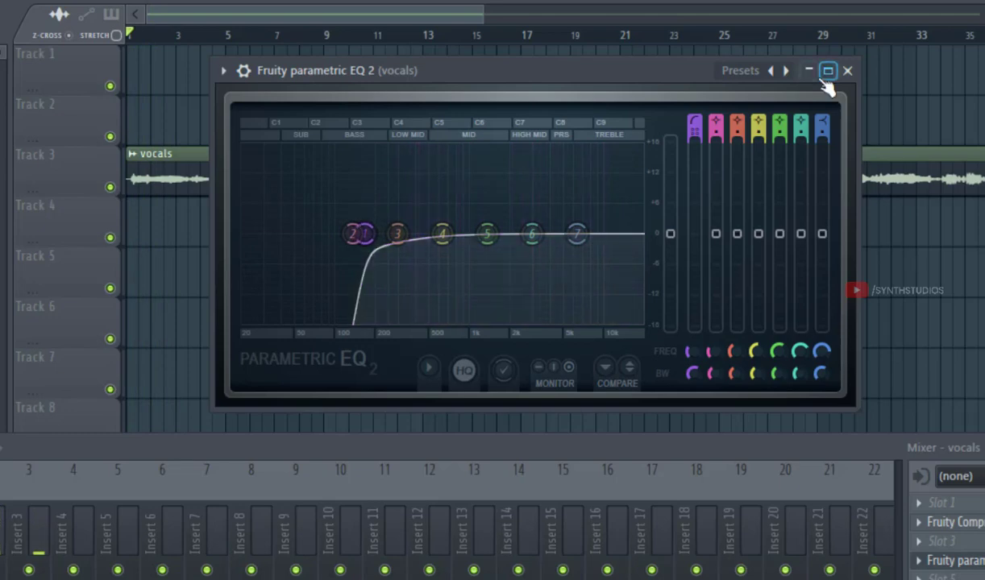
During playback, boost EQ band 7 by about 4 dB and cut band 3 by about 2 dB and band 6 slightly.
key(space)
drag(577, 234, 579, 220)
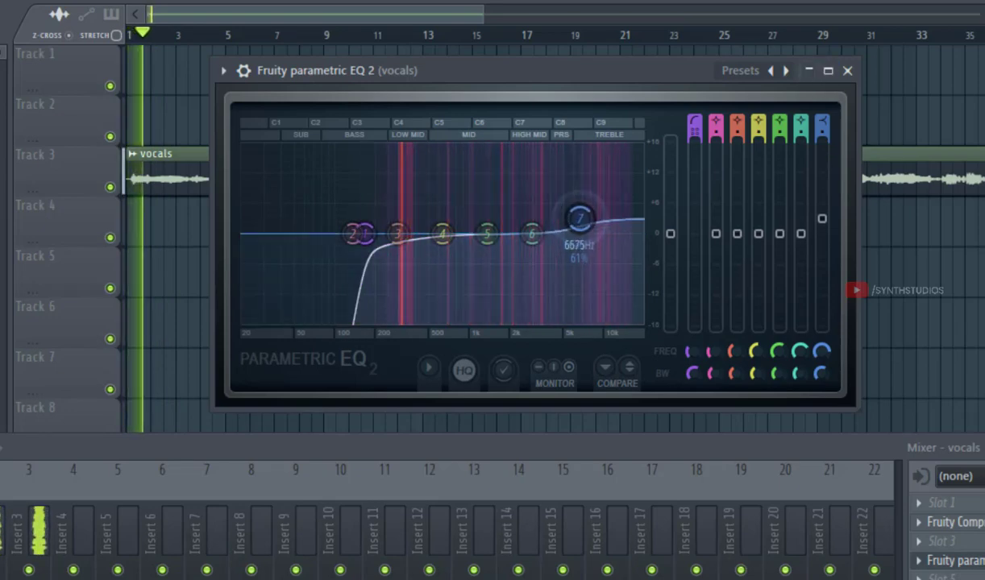
drag(397, 234, 410, 244)
drag(531, 234, 582, 215)
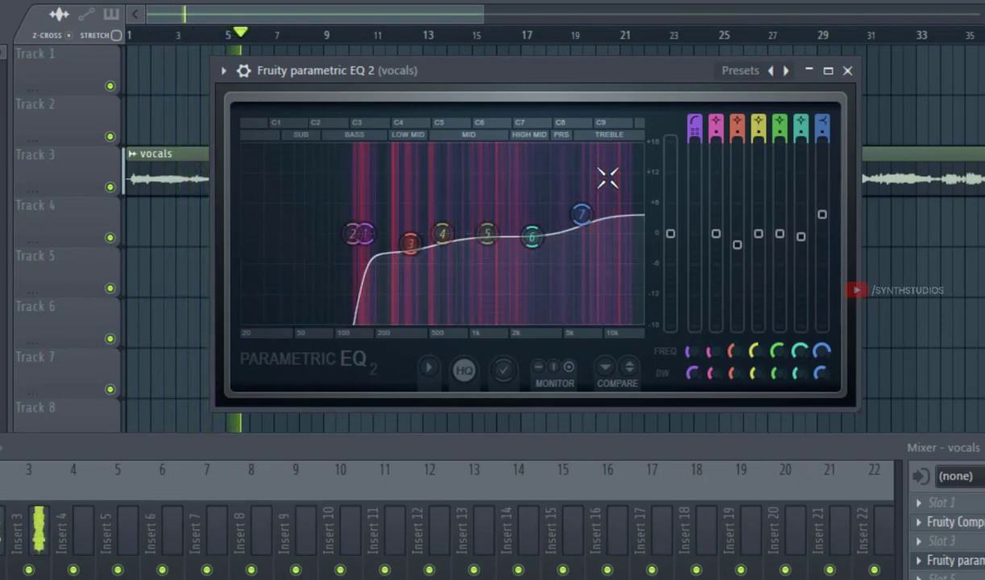
key(space)
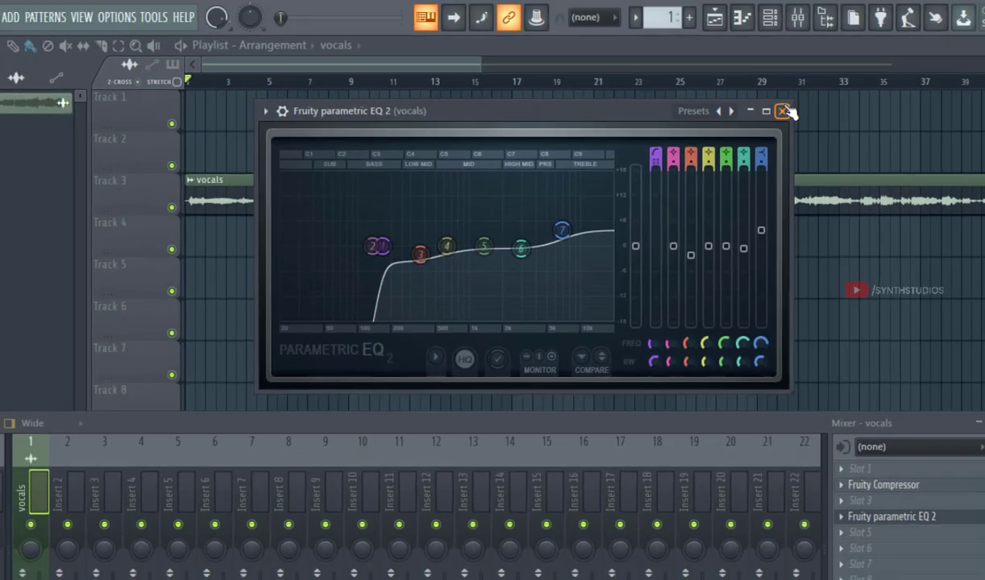
click(845, 71)
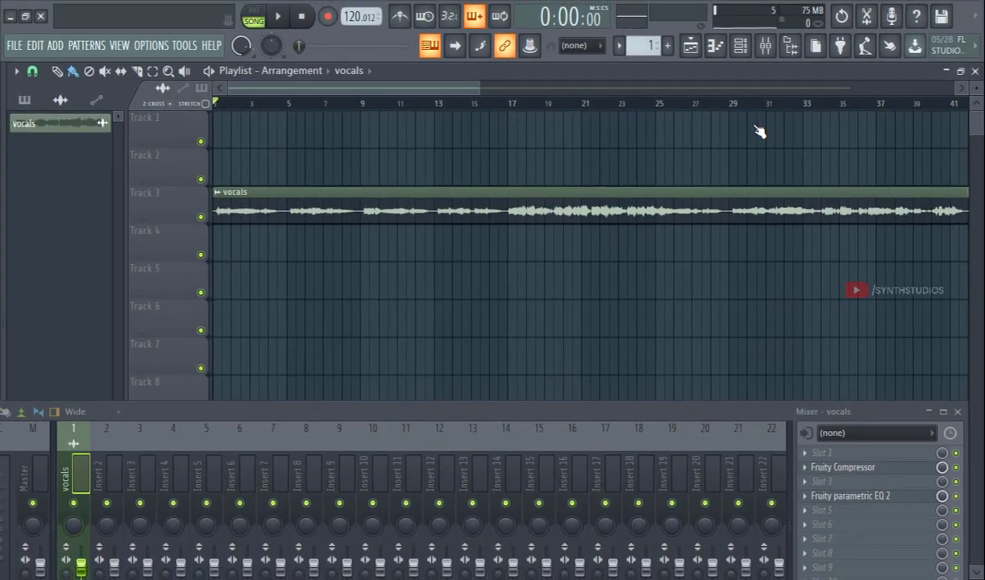
Rename mixer insert 2 as Reverb and colour it blue.
click(108, 456)
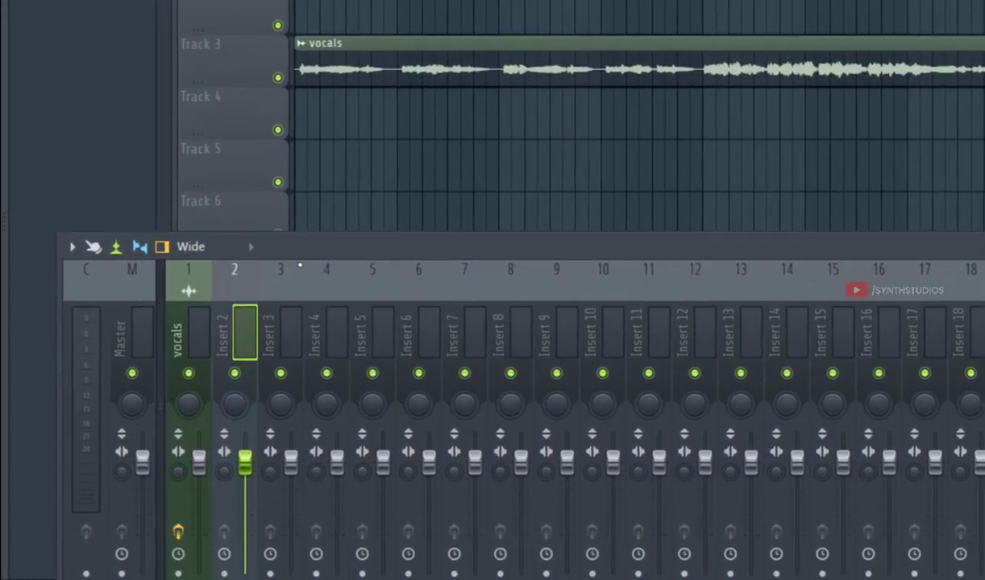
right_click(114, 462)
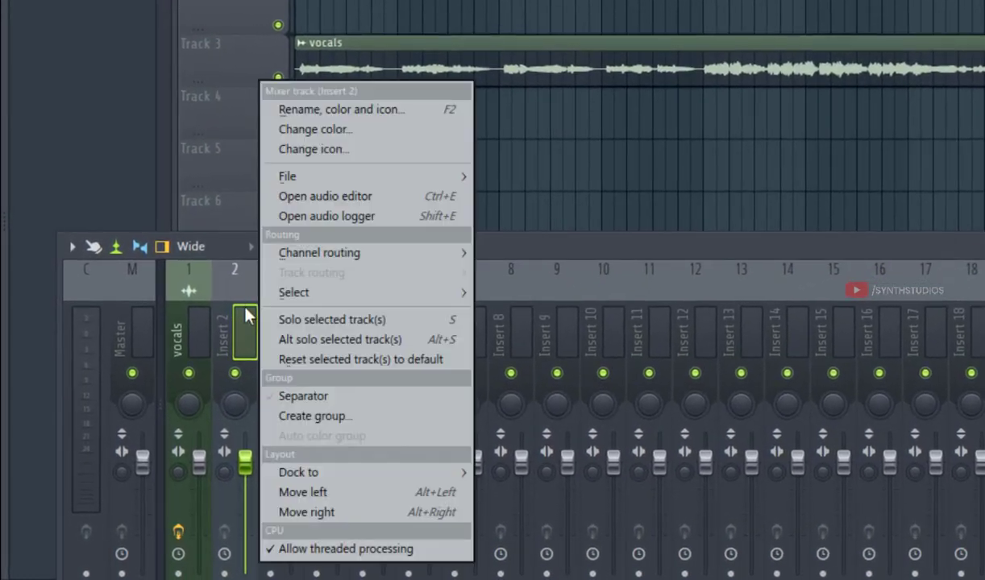
click(342, 109)
text(Reverb)
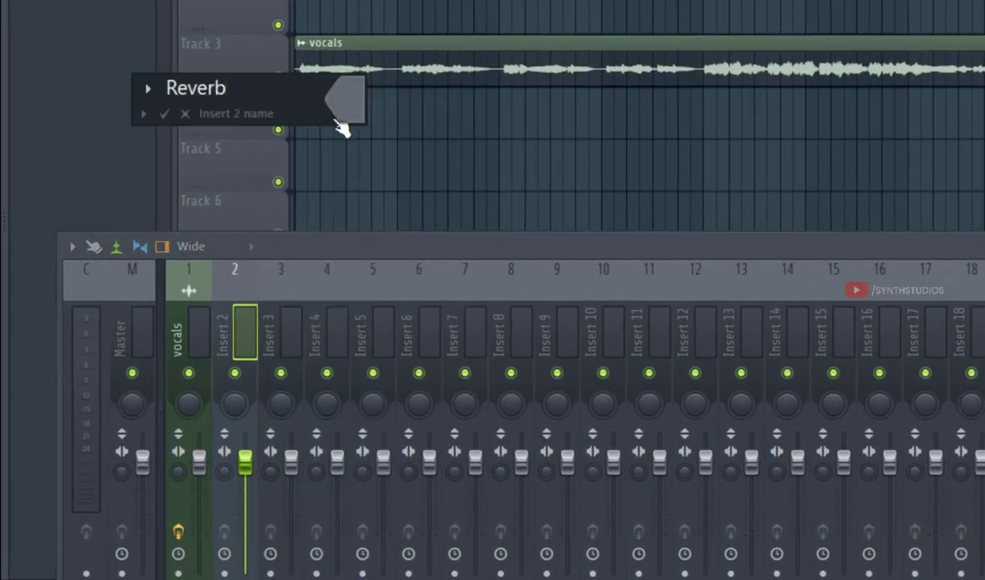
click(342, 121)
click(470, 77)
key(Return)
Rename mixer insert 3 as Delay and colour it green.
click(292, 327)
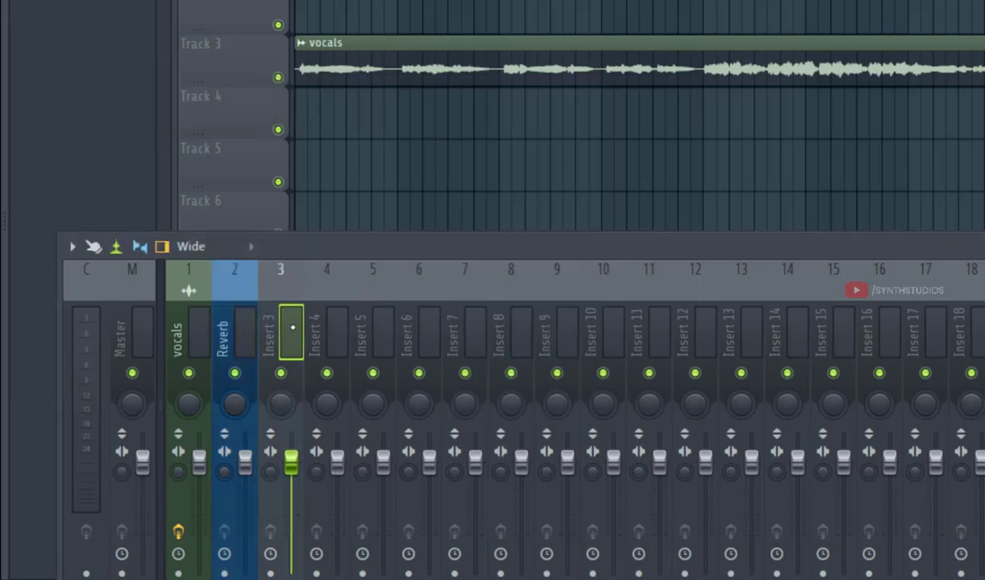
right_click(293, 327)
click(388, 109)
text(Delay)
key(Return)
key(F2)
click(288, 314)
click(348, 194)
key(Return)
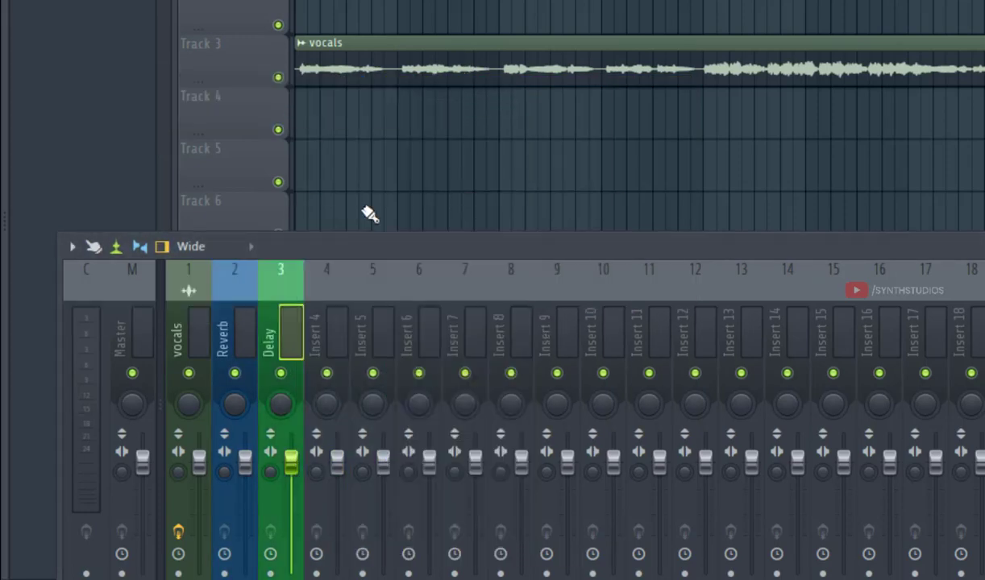
Route the vocals mixer track to both the Reverb and Delay tracks, keeping its route to the Master.
drag(361, 247, 372, 58)
click(199, 115)
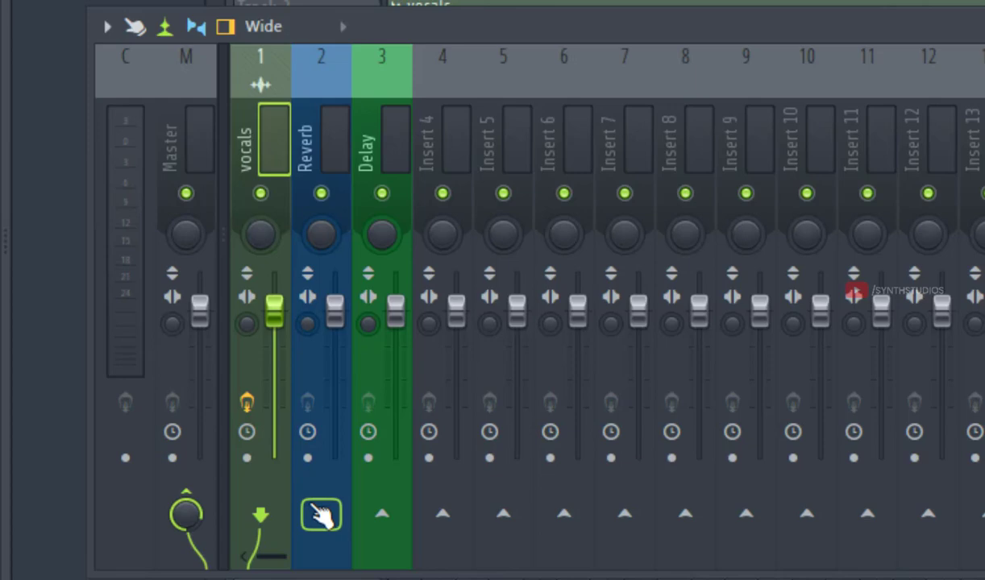
right_click(323, 516)
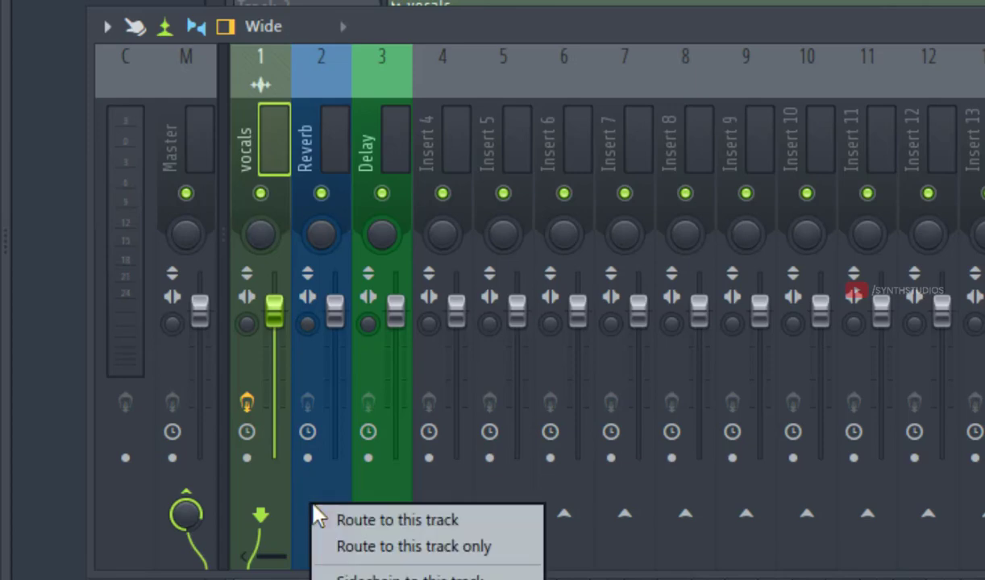
click(347, 519)
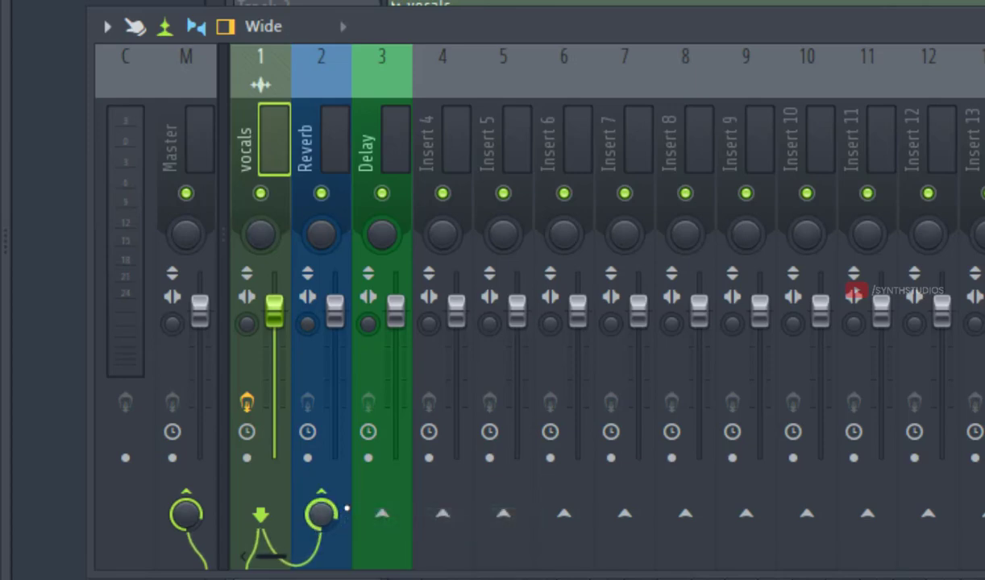
right_click(392, 509)
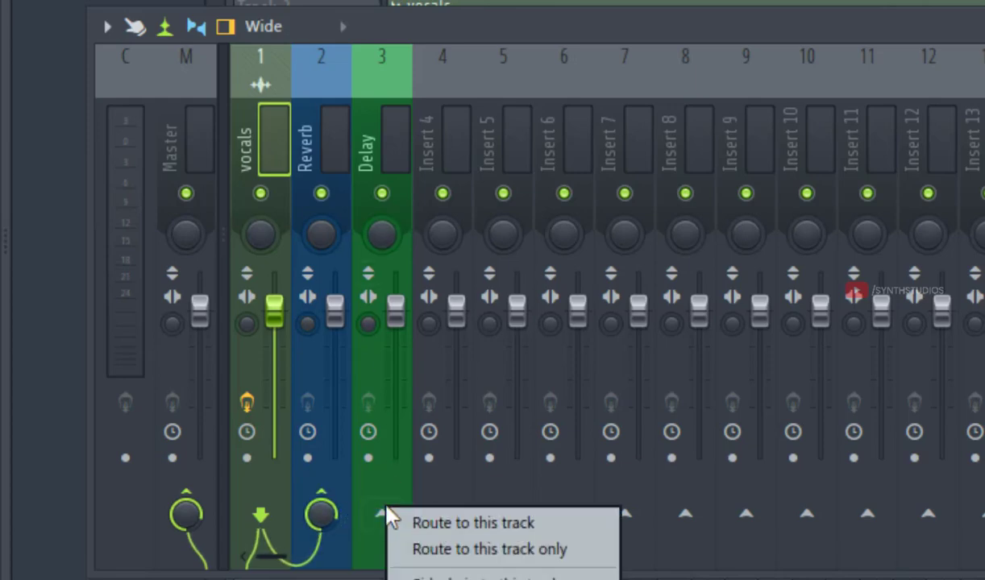
click(423, 523)
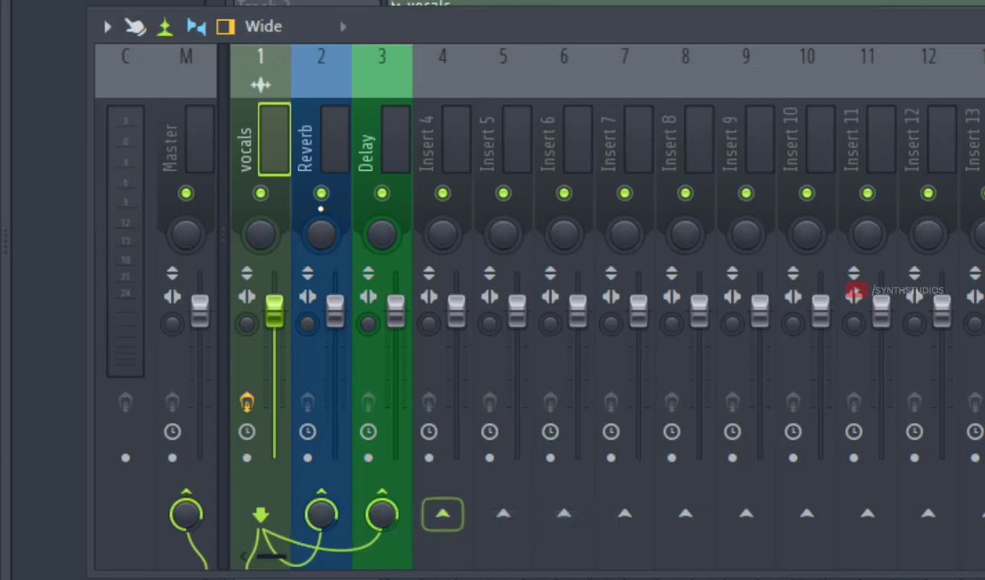
Put Fruity Reeverb 2 on the Reverb mixer track and lower that track's fader while the vocals play.
click(319, 120)
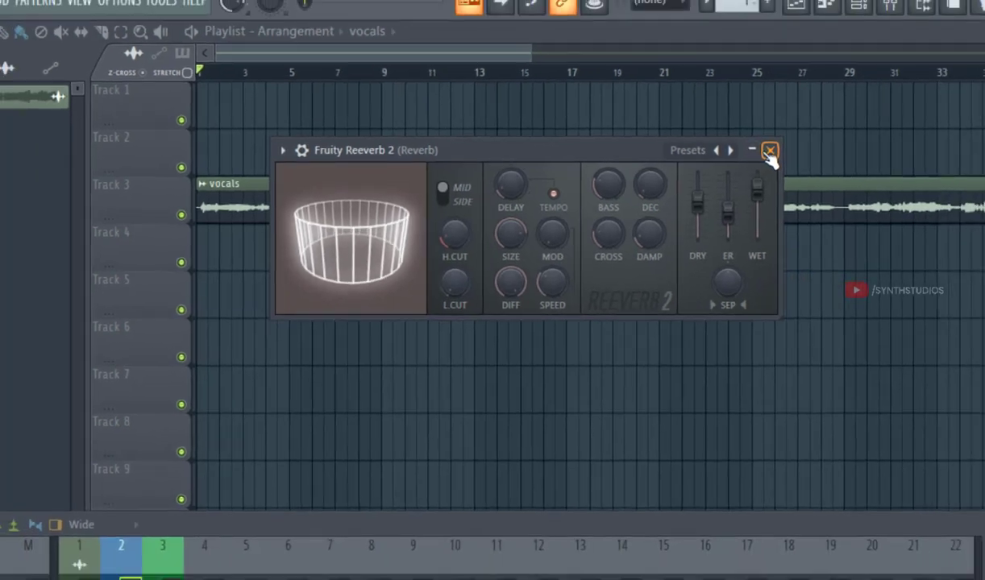
click(847, 138)
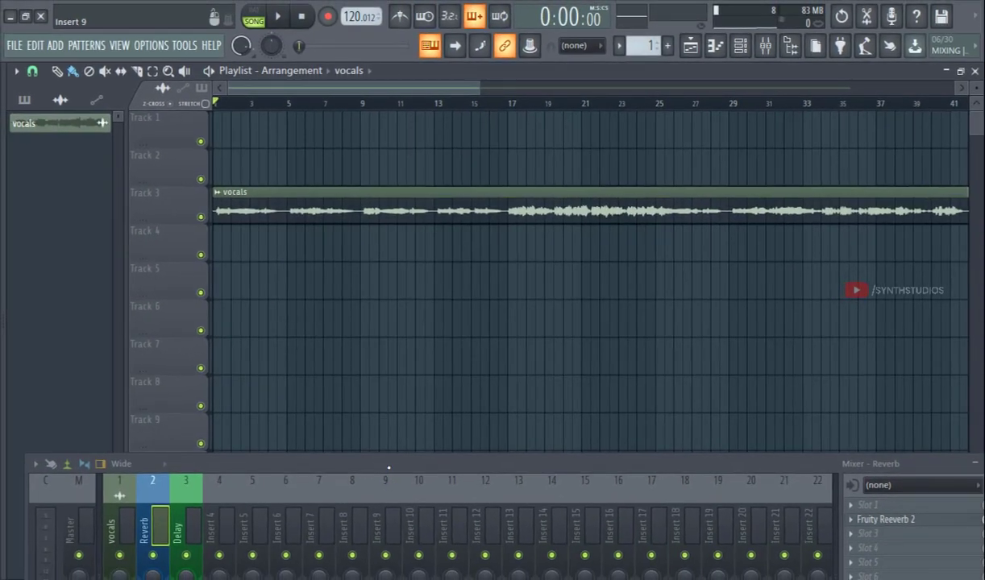
drag(388, 468, 388, 341)
key(space)
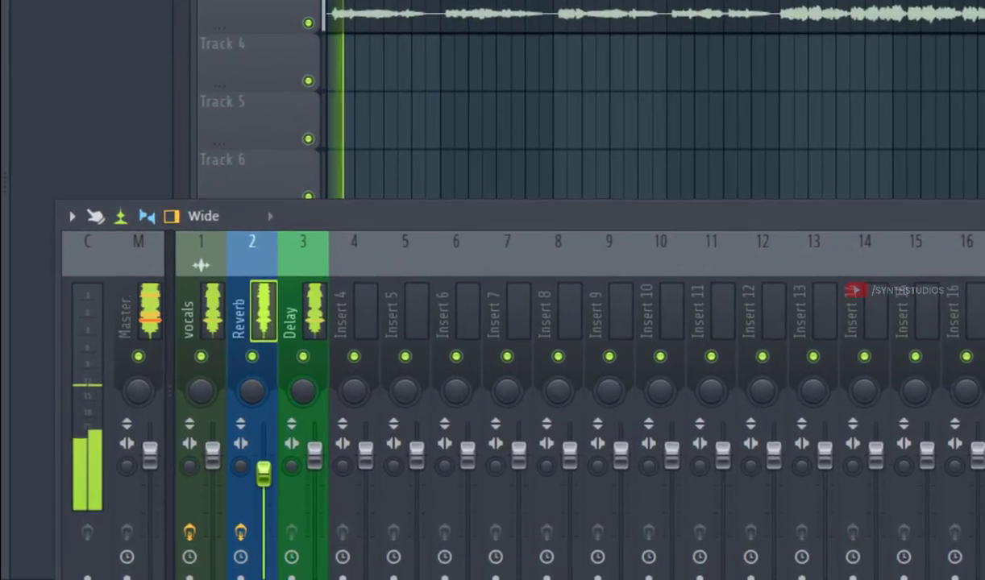
drag(264, 474, 264, 510)
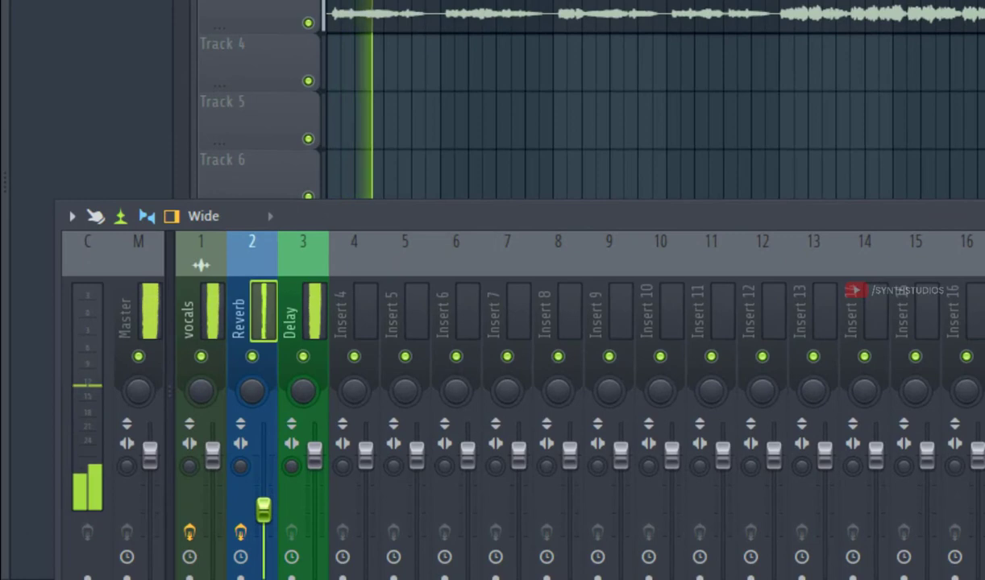
key(space)
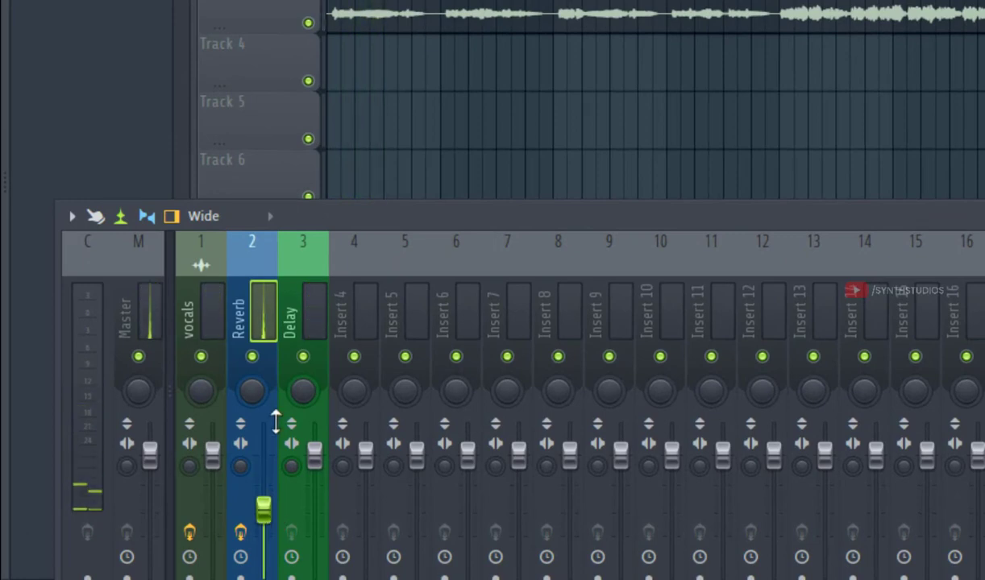
Put Fruity parametric EQ 2 on the Reverb mixer track, with band 1 set to High pass and band 7 to Low pass.
click(301, 275)
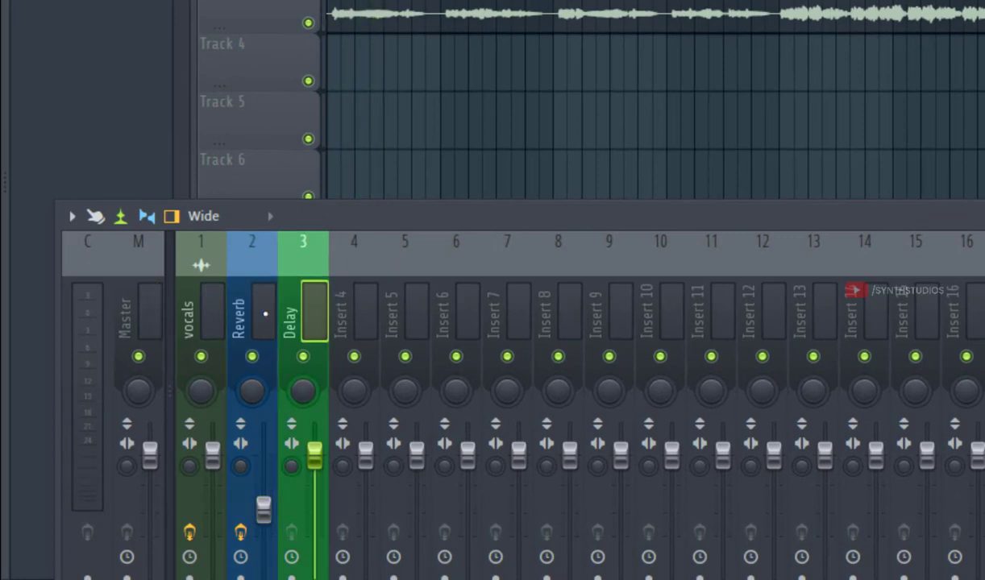
click(265, 313)
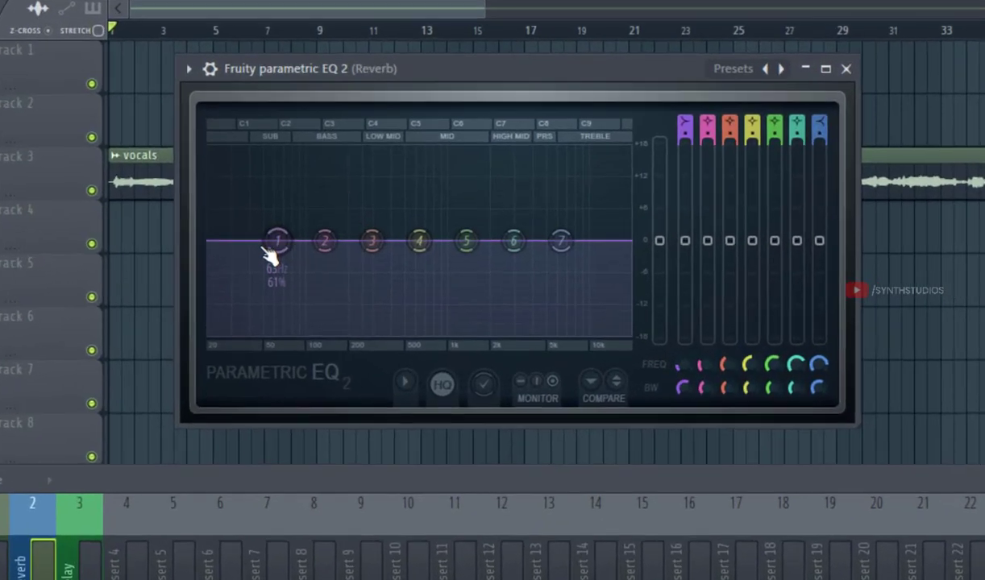
right_click(332, 253)
mouse_move(310, 297)
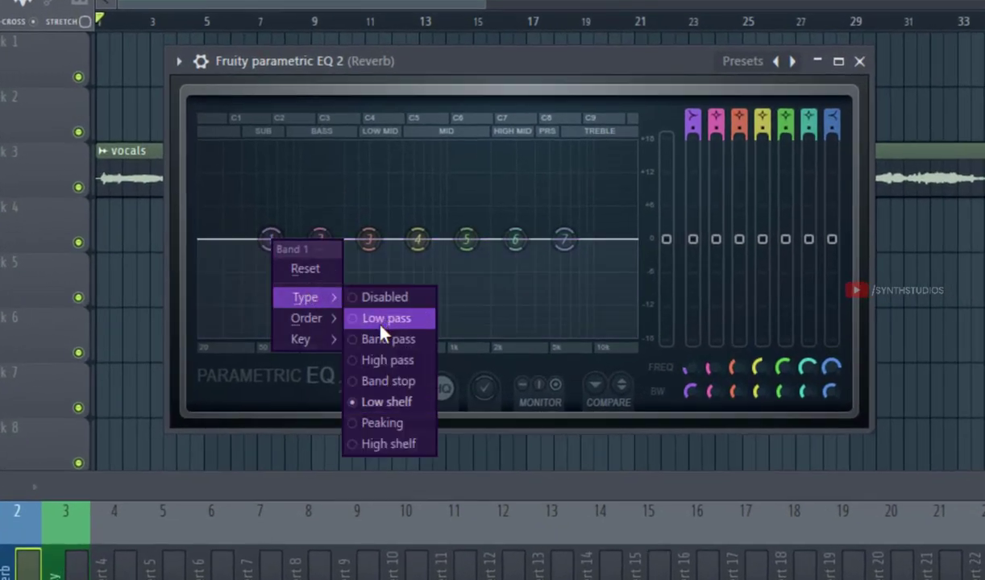
click(373, 359)
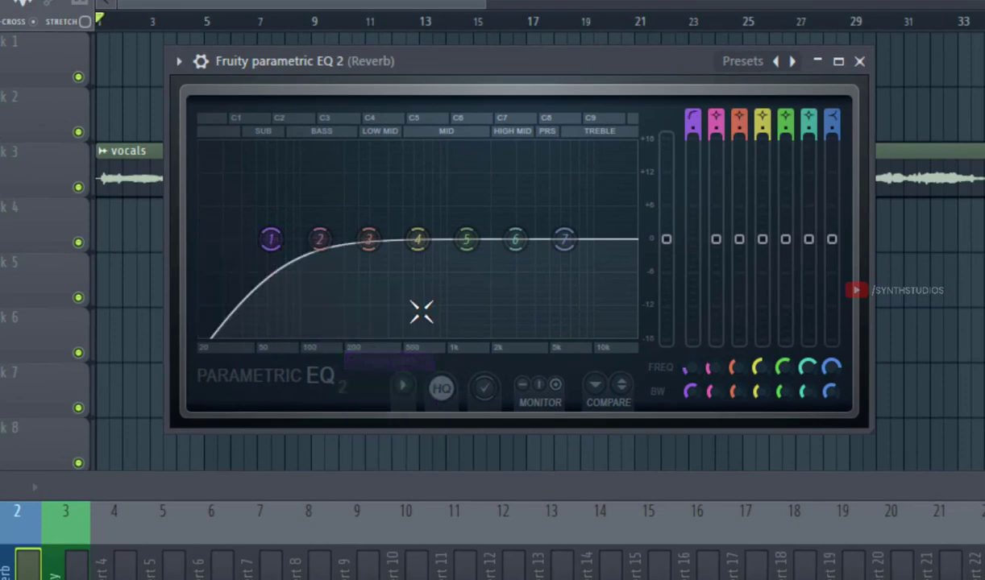
right_click(565, 239)
mouse_move(589, 295)
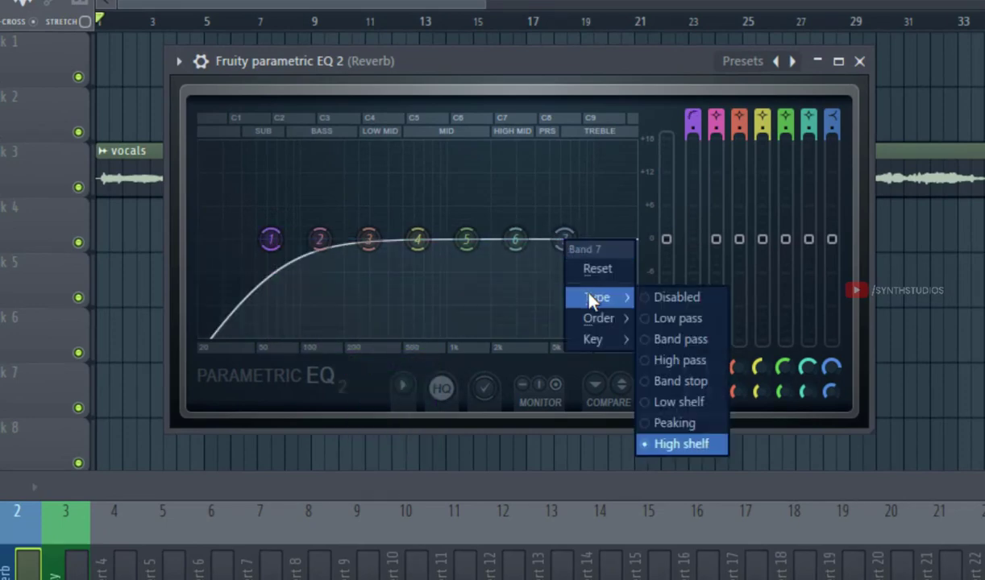
click(659, 319)
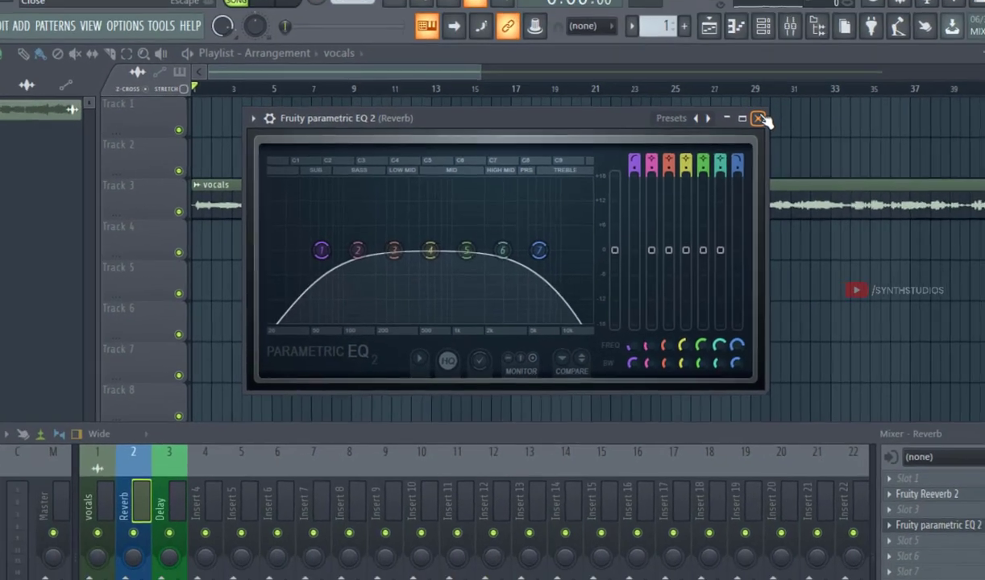
Play back the vocals to hear the filtered reverb, and close the equalizer.
key(space)
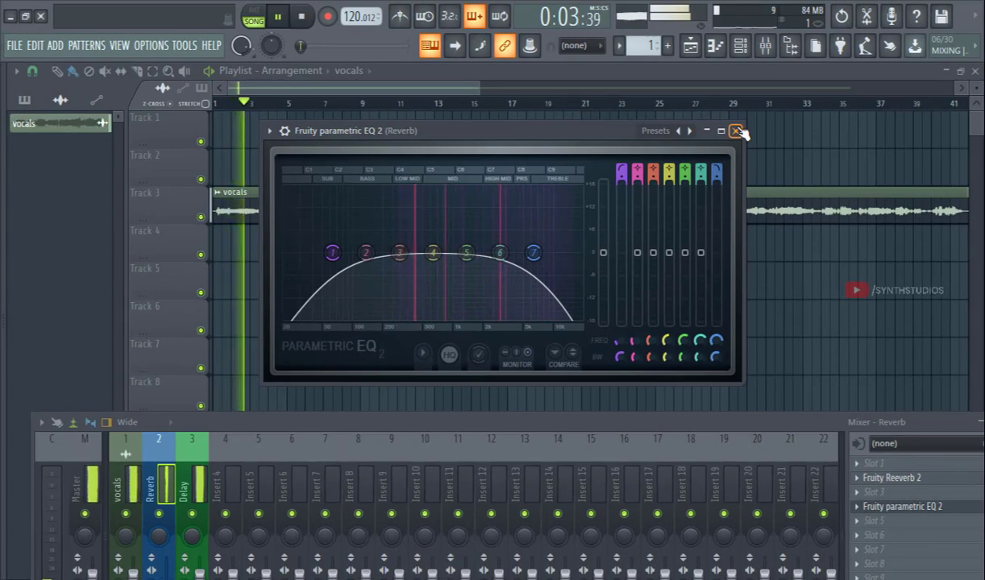
key(space)
click(736, 131)
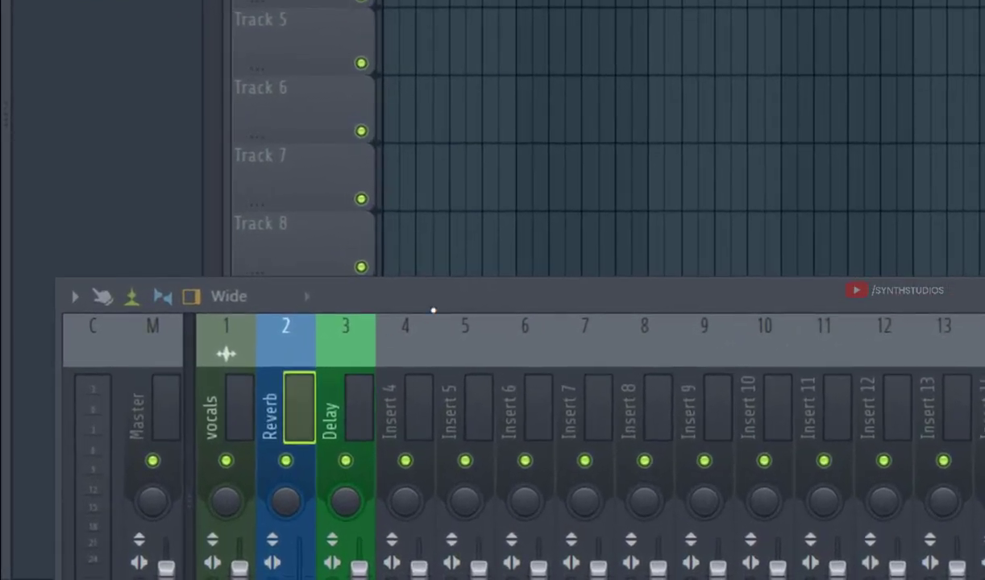
Put Fruity Delay 3 on the Delay mixer track and lower that track's fader.
drag(432, 310, 441, 141)
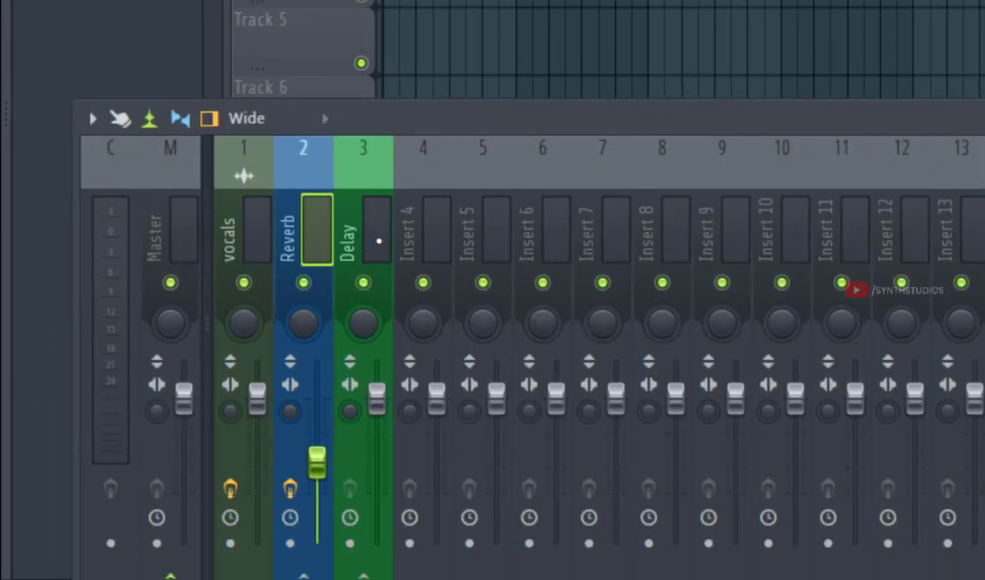
click(379, 240)
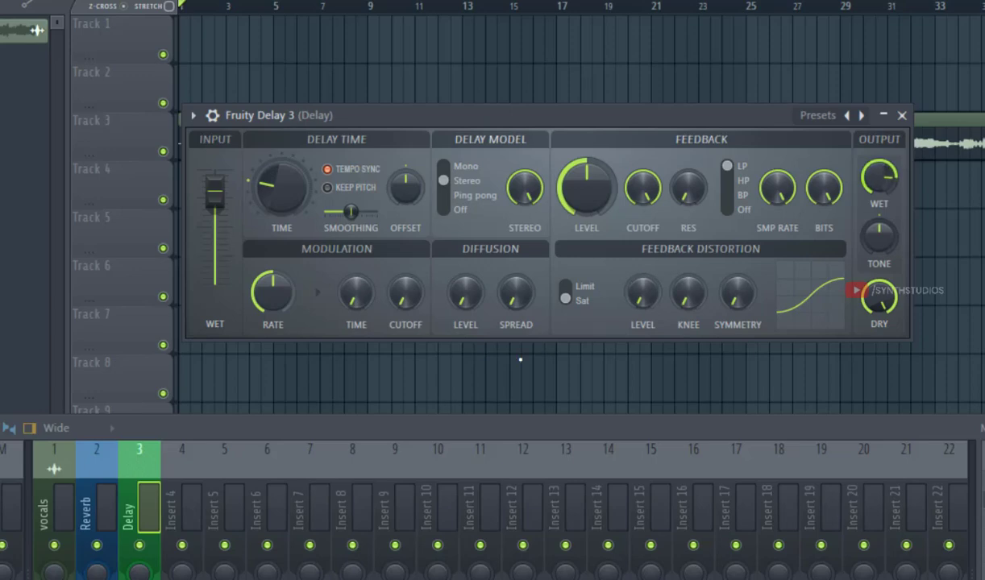
drag(441, 428, 476, 259)
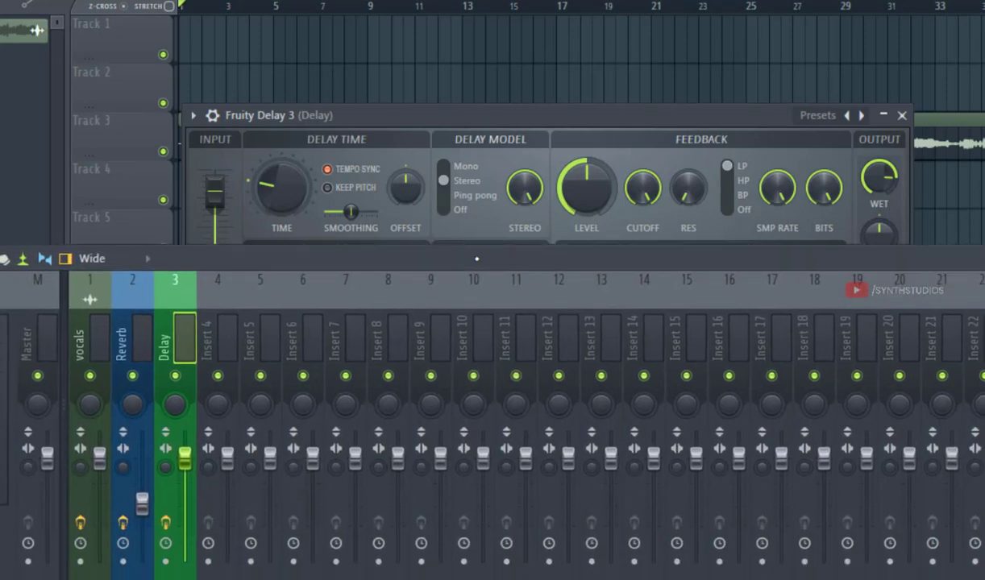
click(902, 115)
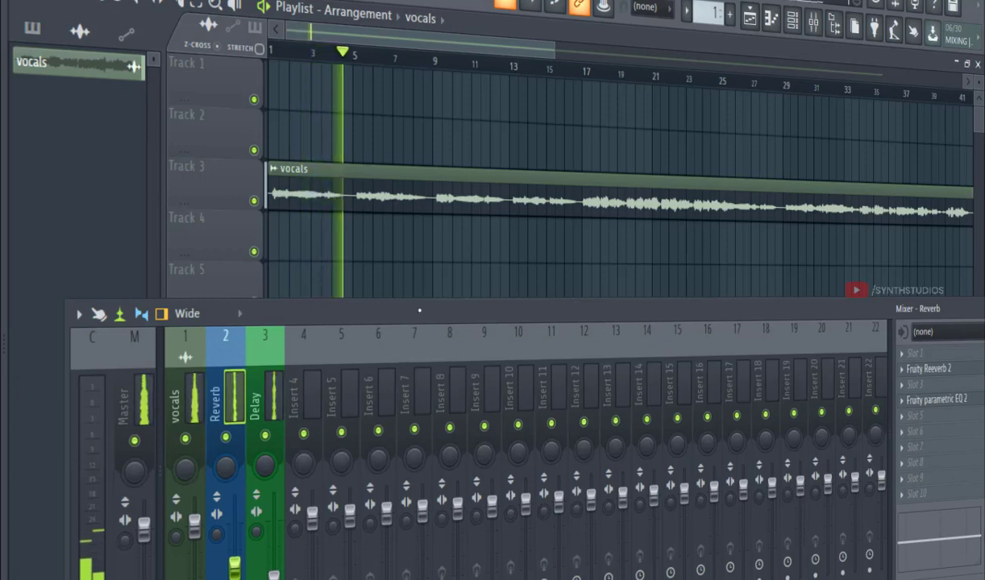
Review the effect chains and levels of the vocals and Delay mixer tracks while the vocals play.
click(199, 398)
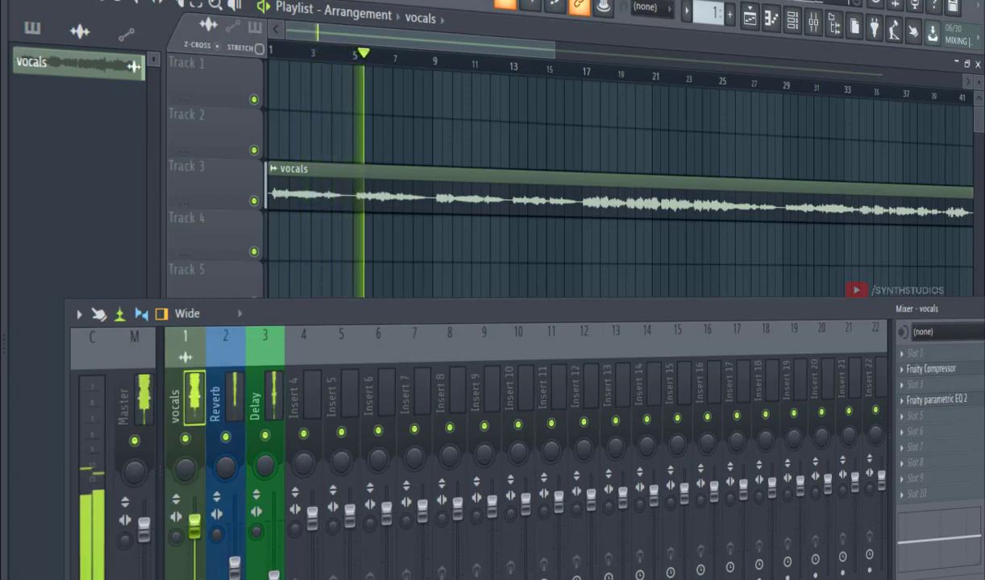
click(270, 395)
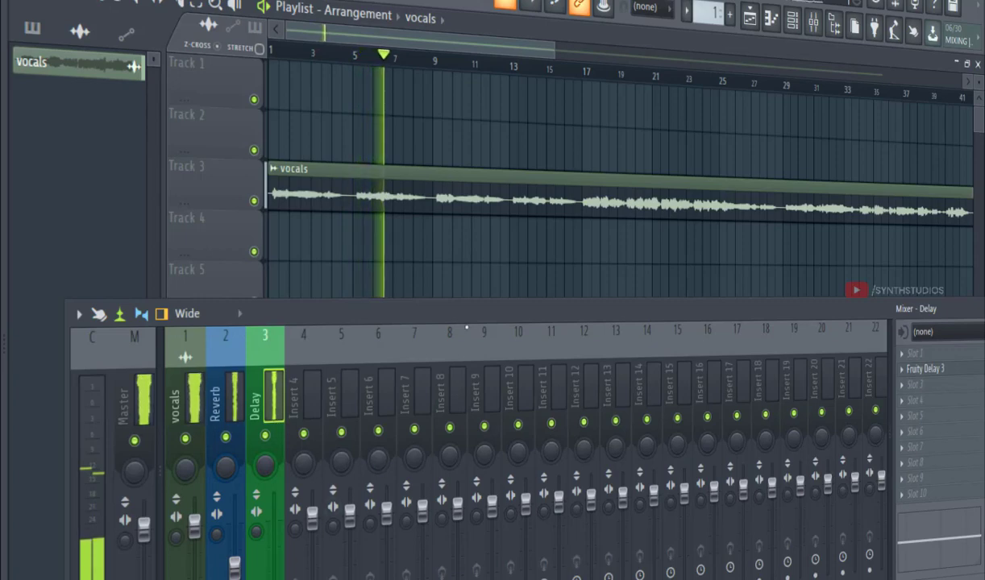
drag(461, 321, 466, 249)
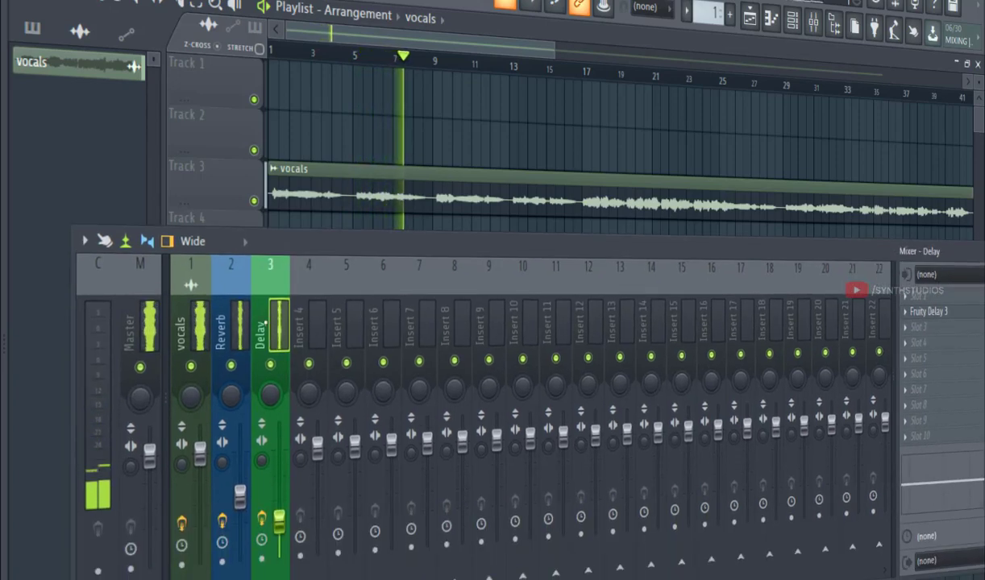